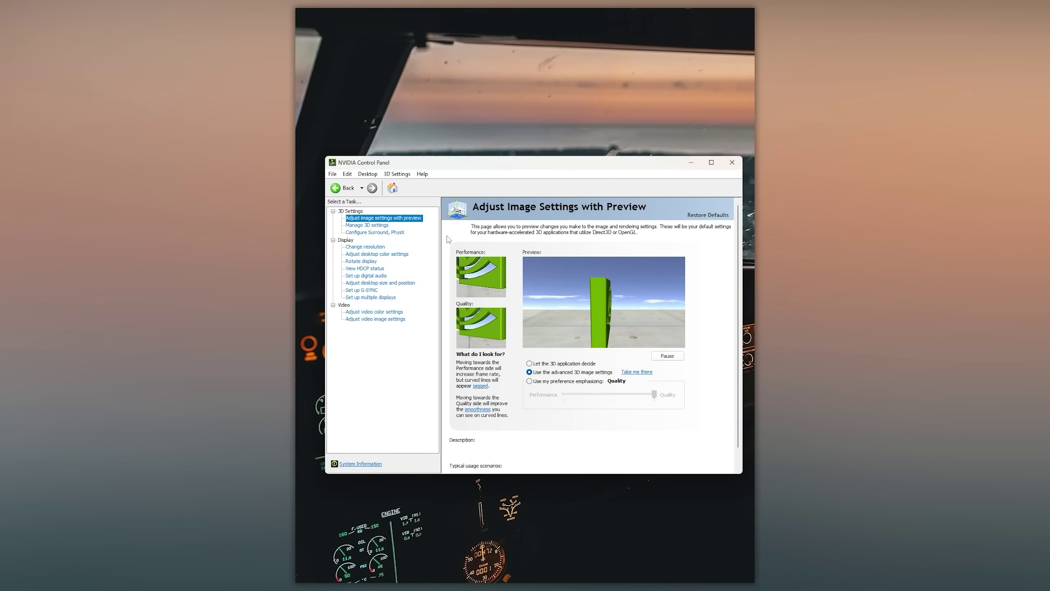
# Change the global Shader Cache Size from Driver Default to Unlimited and apply it
pyautogui.click(372, 226)
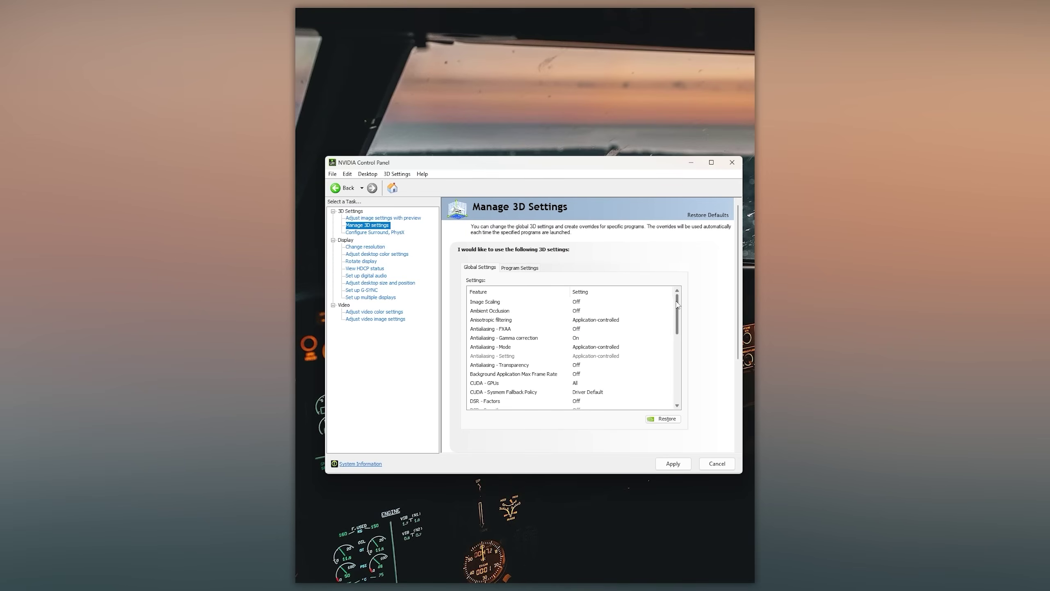
pyautogui.scroll(-4, 520, 351)
pyautogui.click(537, 382)
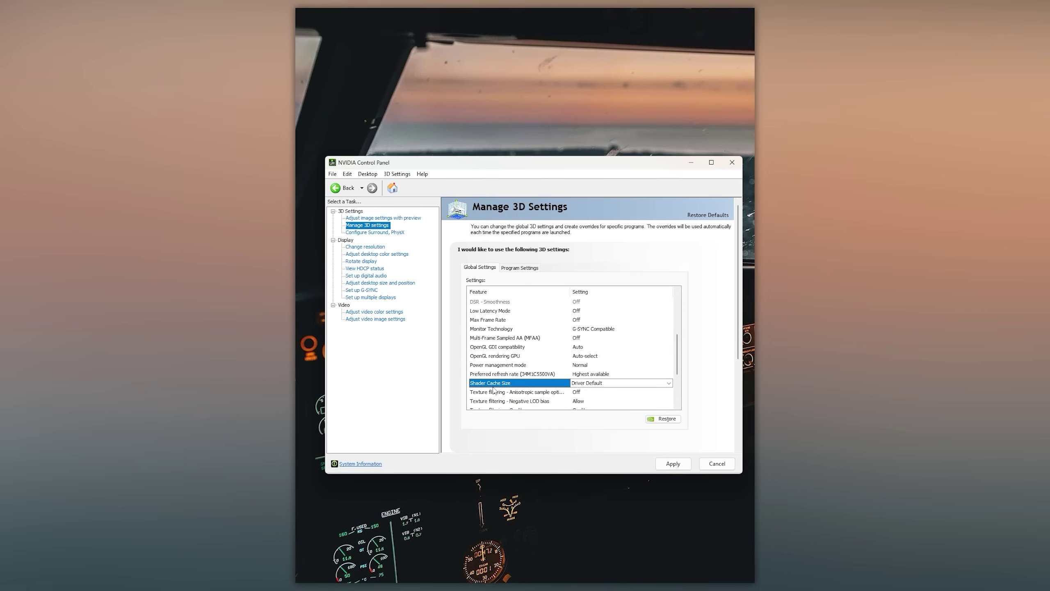
pyautogui.click(604, 384)
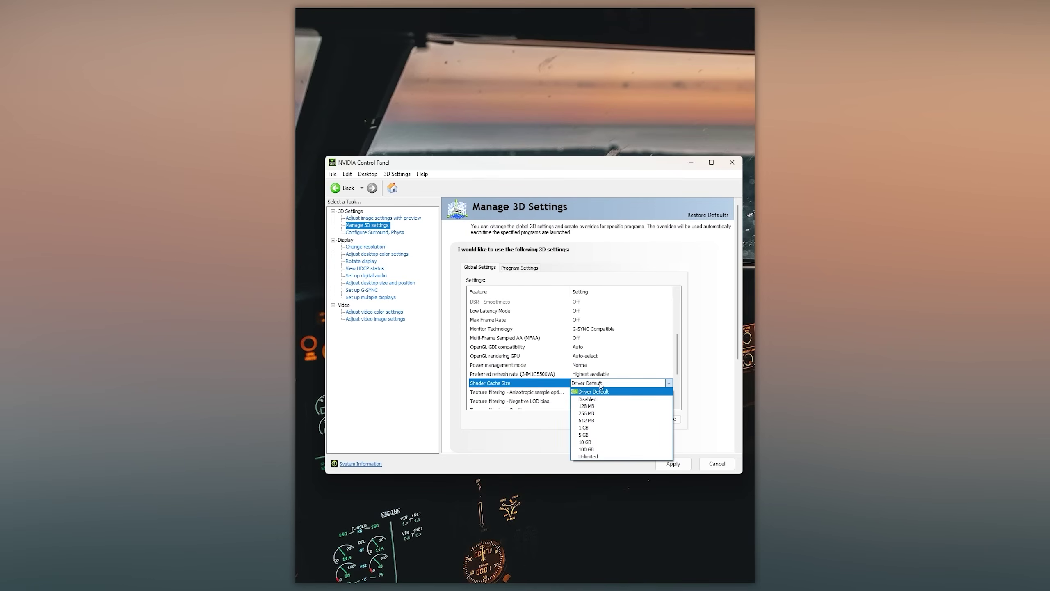
pyautogui.click(588, 460)
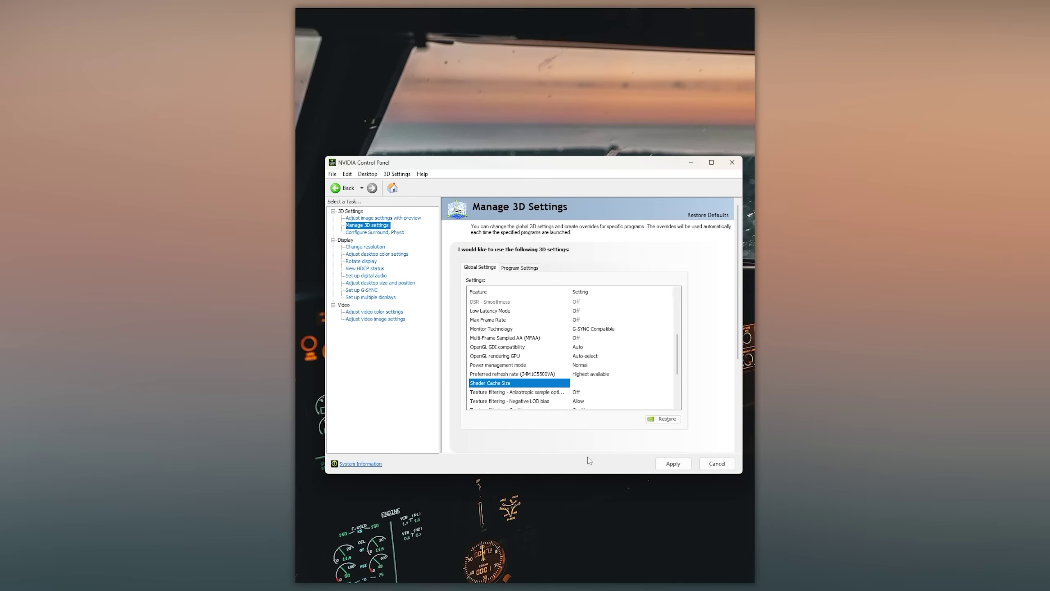
pyautogui.click(670, 465)
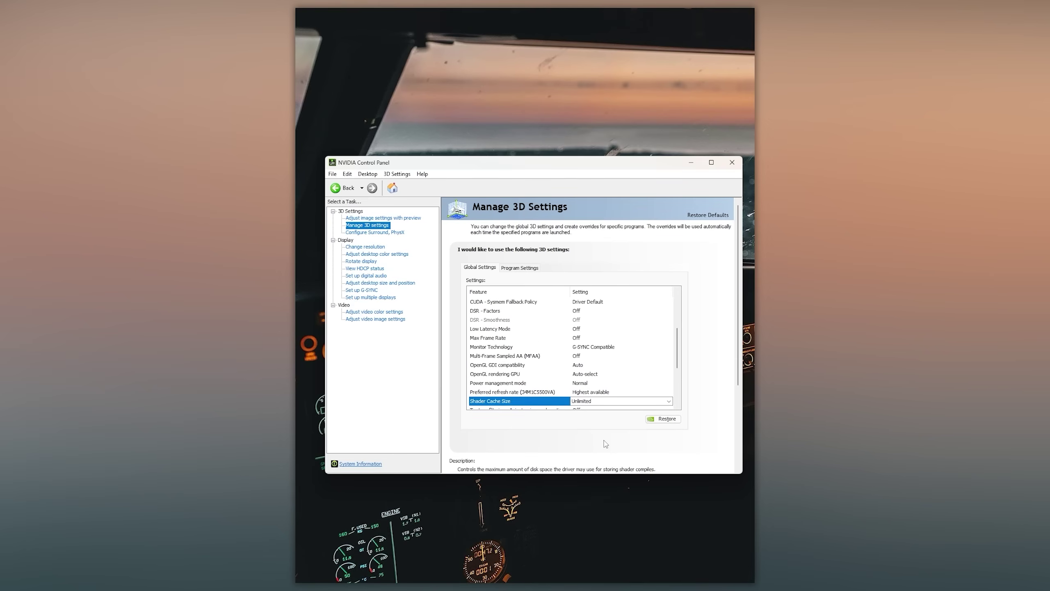
# In Program Settings for Microsoft Flight Simulator, set Anisotropic filtering to 16x
pyautogui.click(523, 267)
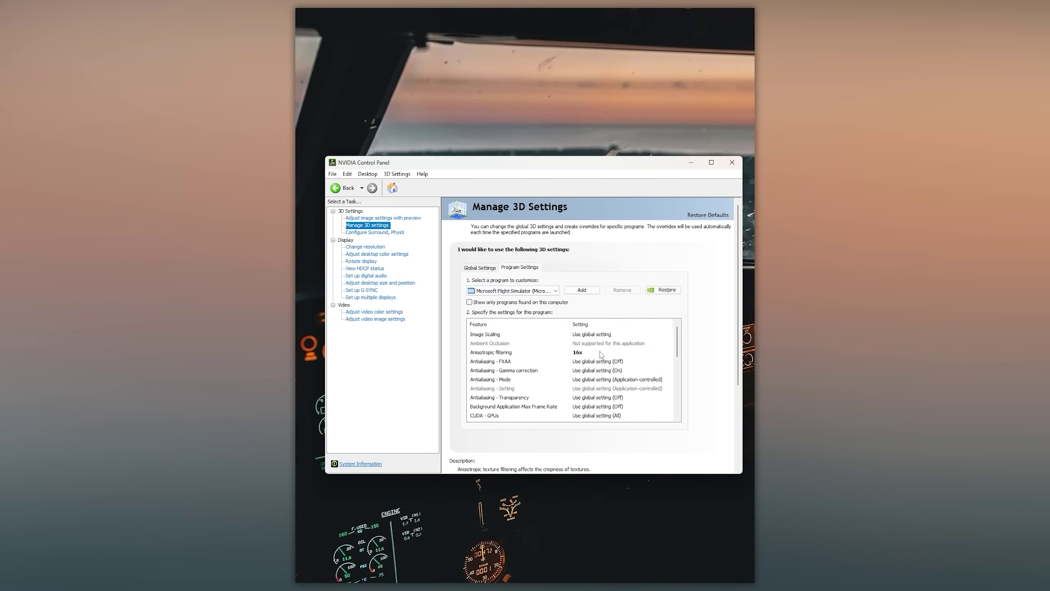
pyautogui.click(600, 351)
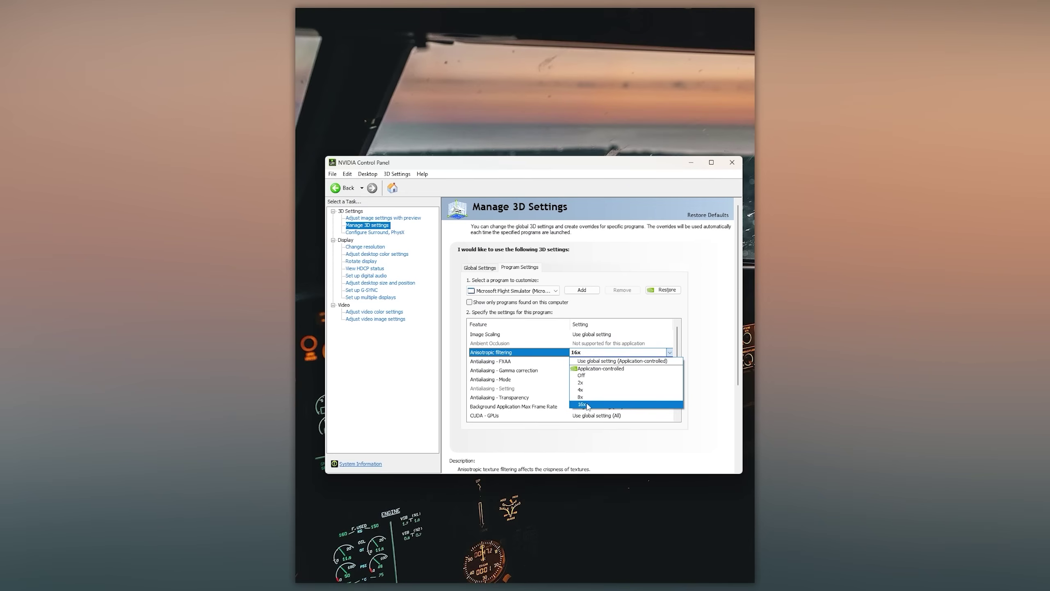
pyautogui.click(584, 353)
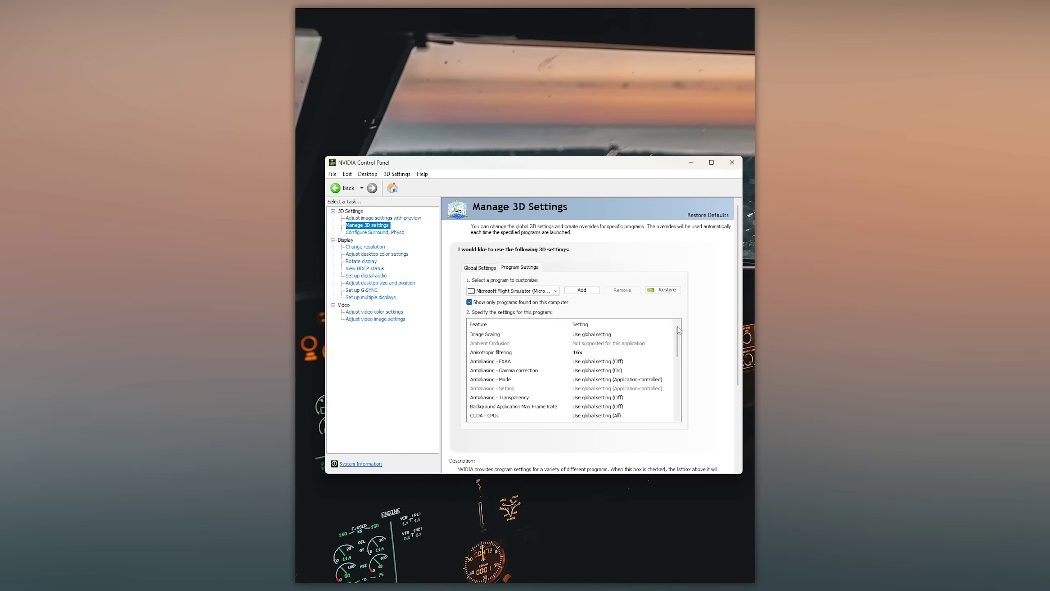
# Set Low Latency Mode to Ultra in the simulator's profile
pyautogui.moveTo(679, 333); pyautogui.dragTo(679, 353)
pyautogui.click(496, 381)
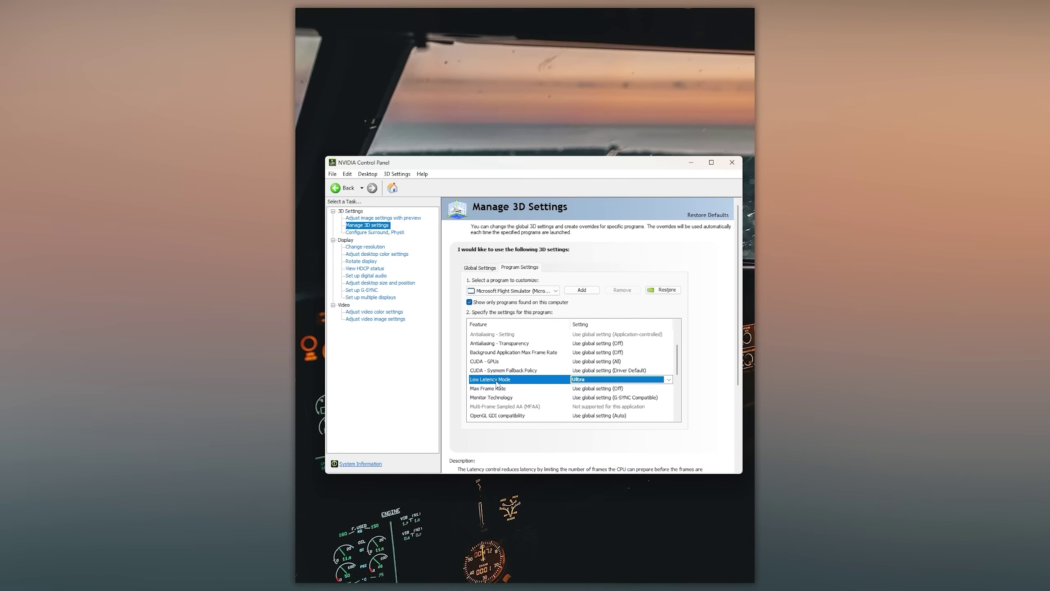
pyautogui.click(592, 381)
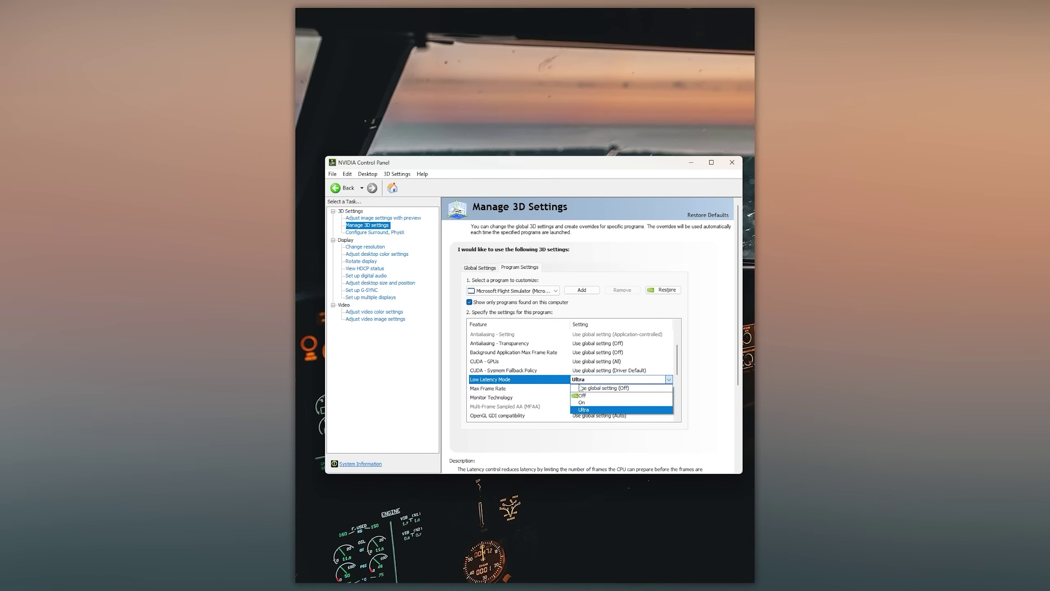
pyautogui.click(590, 410)
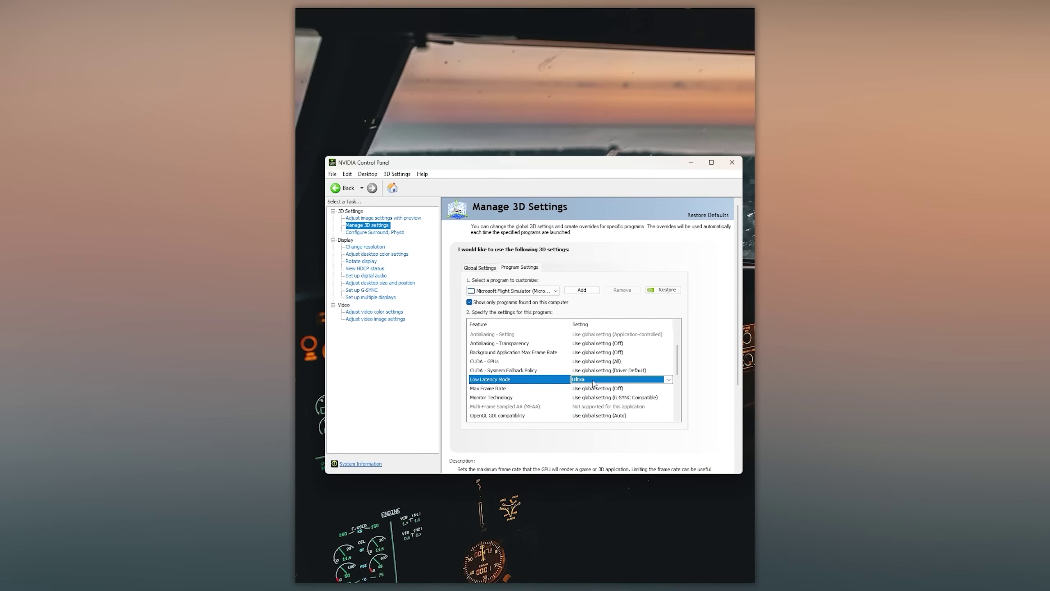
pyautogui.scroll(-1, 594, 383)
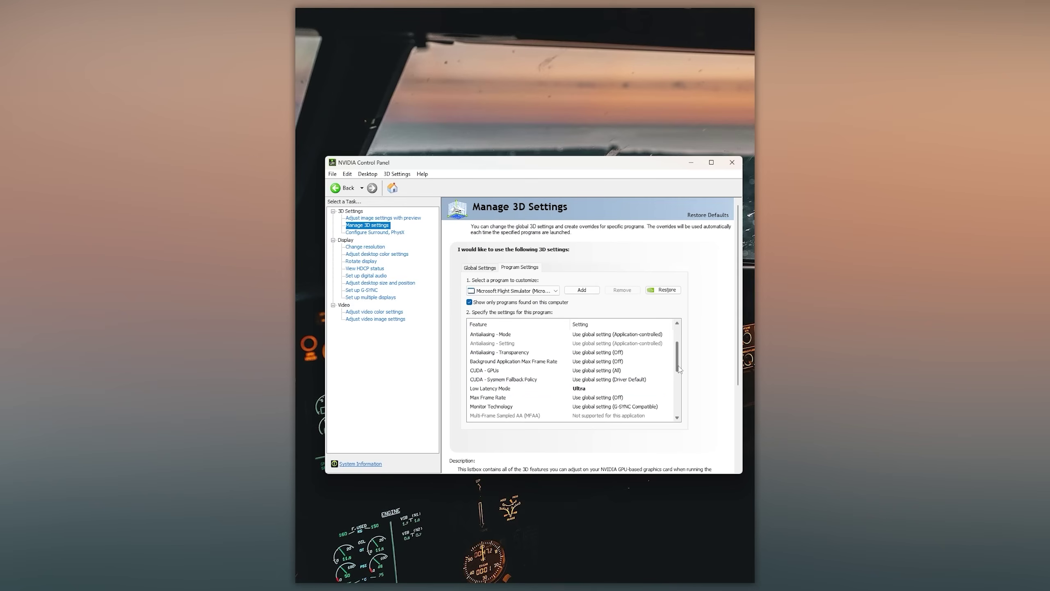
pyautogui.click(579, 394)
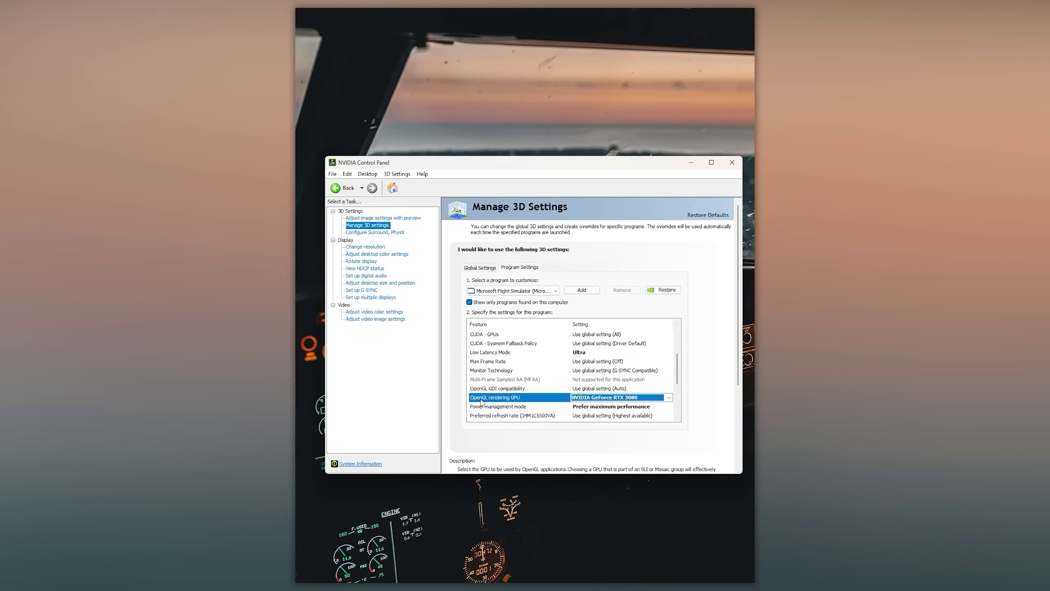
# Use the NVIDIA GeForce RTX 3080 for OpenGL rendering and Prefer maximum performance power management
pyautogui.click(630, 398)
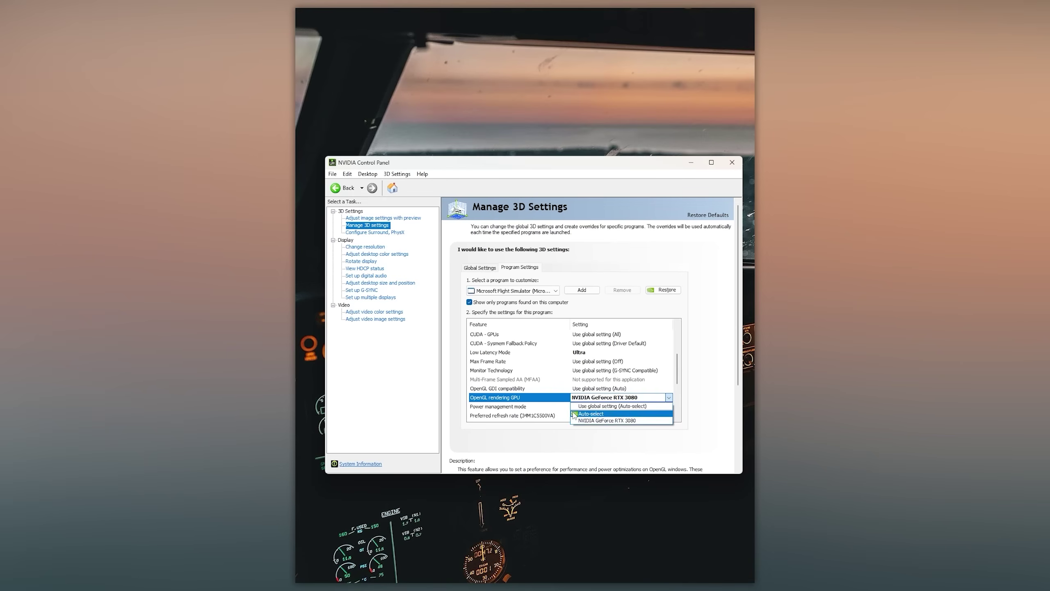
pyautogui.click(620, 421)
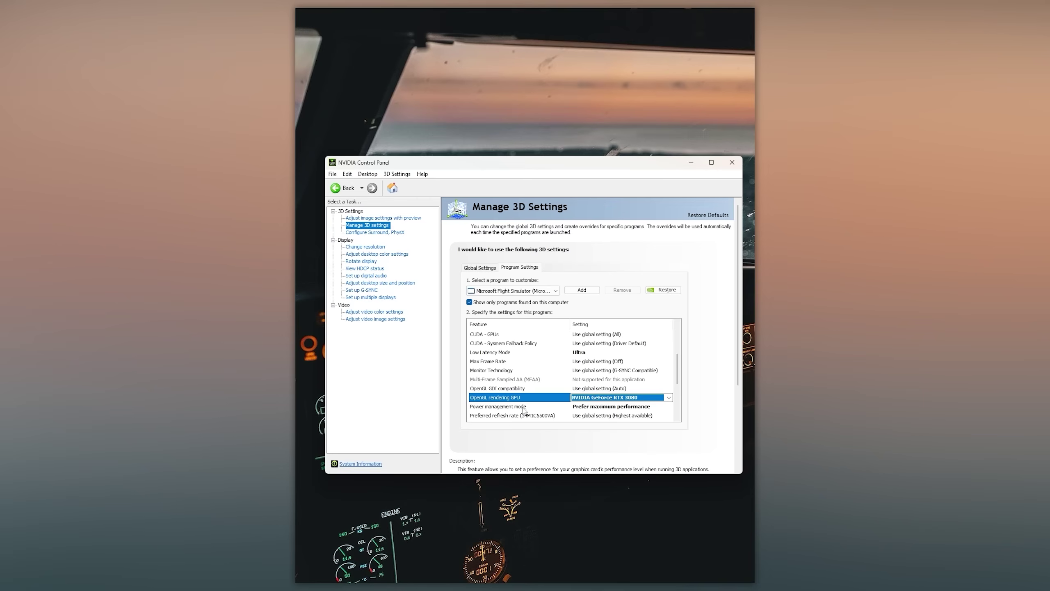
pyautogui.click(619, 409)
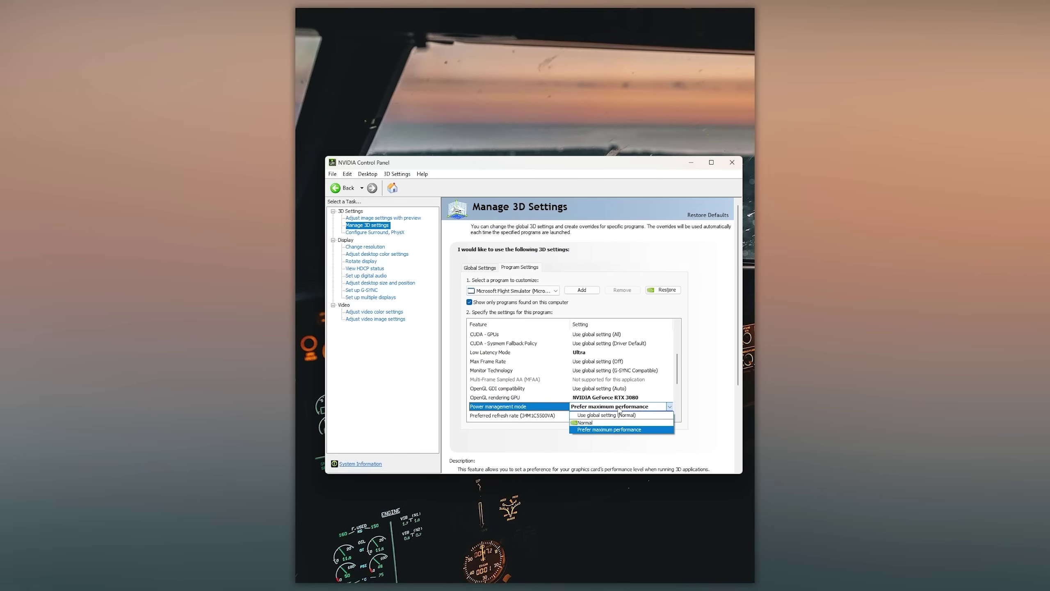
pyautogui.click(617, 430)
pyautogui.scroll(-1, 679, 379)
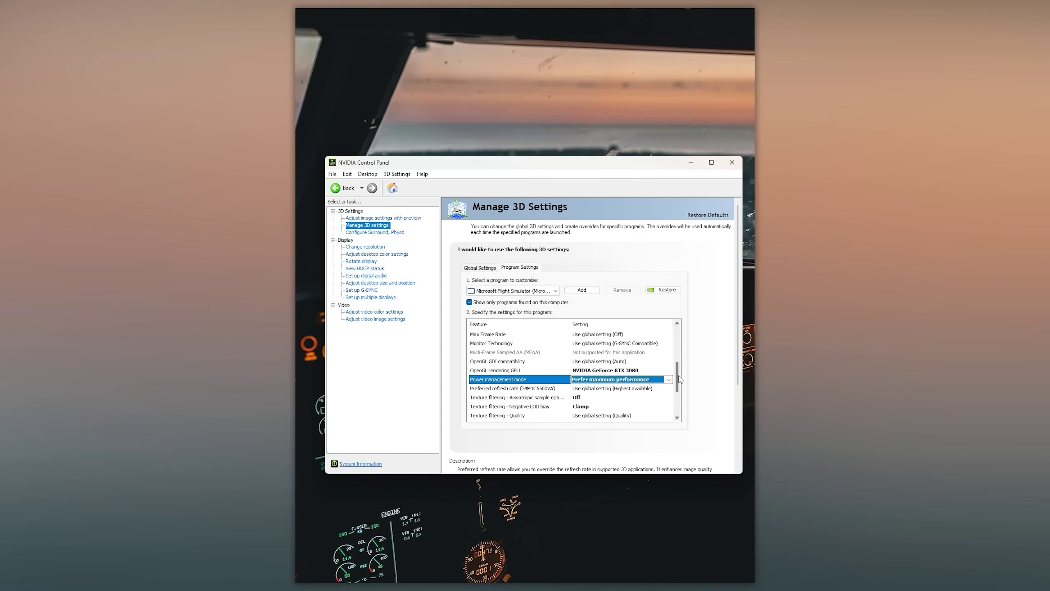
pyautogui.click(594, 398)
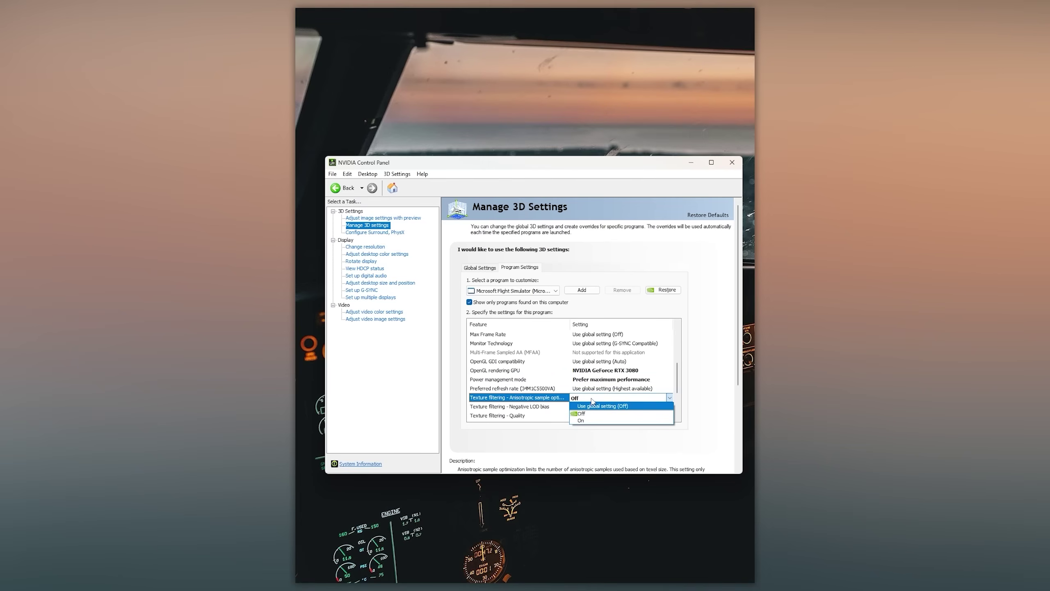
# Keep Anisotropic sample optimization Off and set Negative LOD bias to Clamp
pyautogui.click(587, 412)
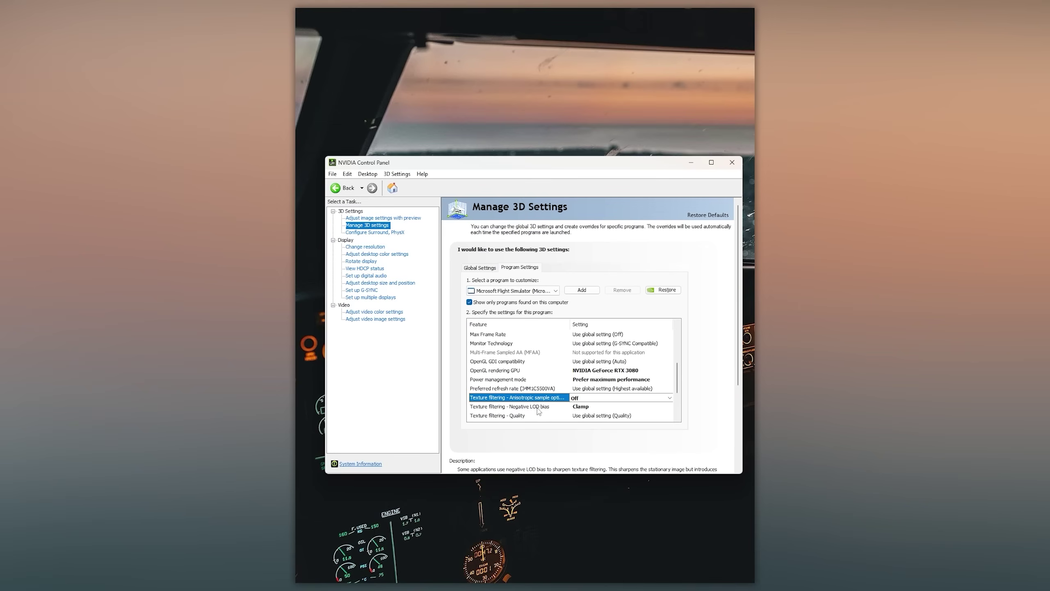
pyautogui.click(595, 409)
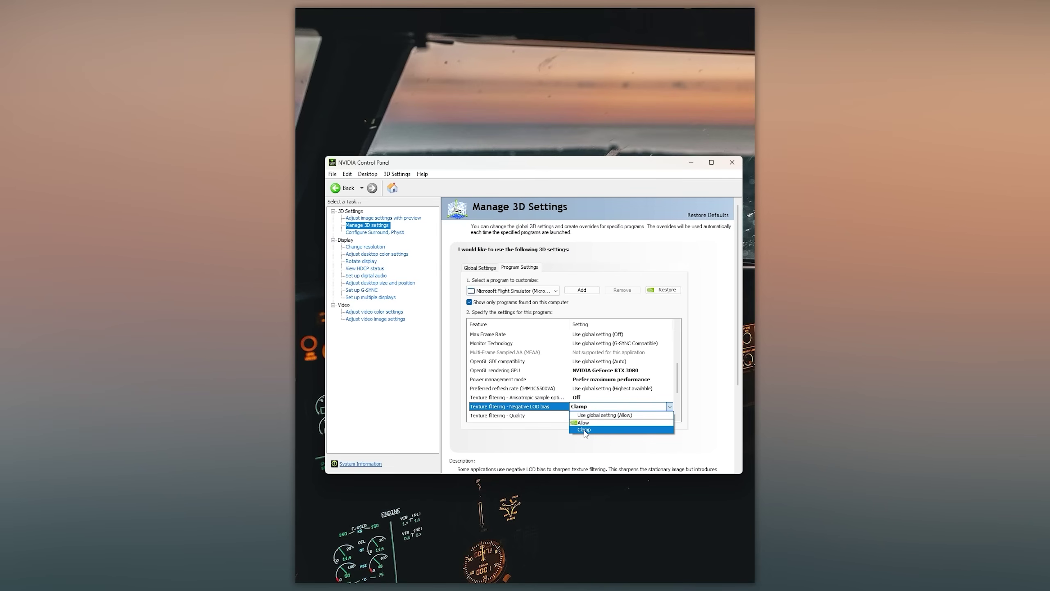
pyautogui.click(584, 430)
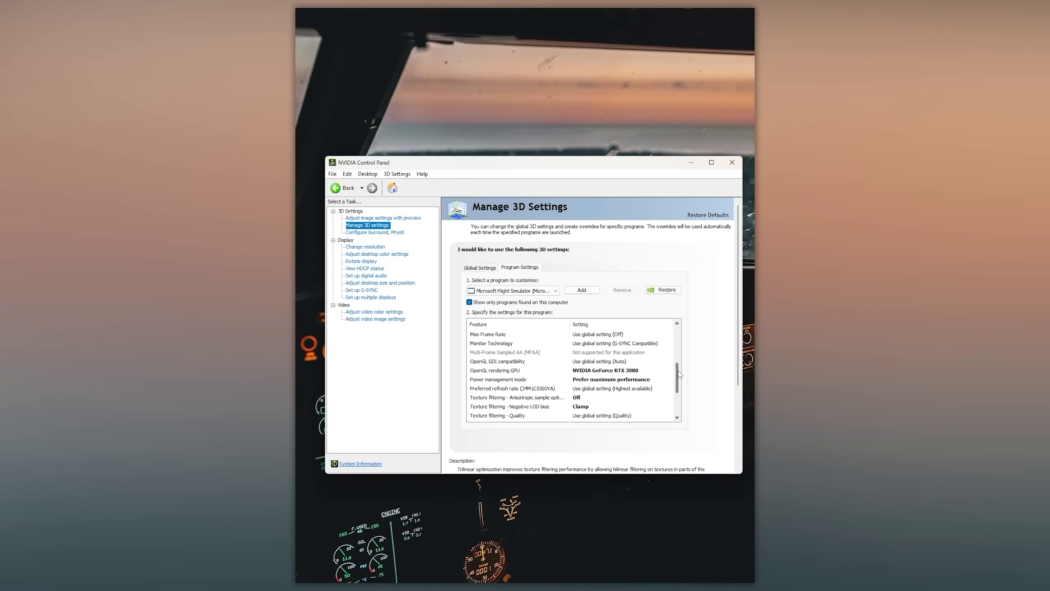
# Set Threaded optimization to On, then close the NVIDIA Control Panel
pyautogui.scroll(-2, 679, 374)
pyautogui.click(584, 399)
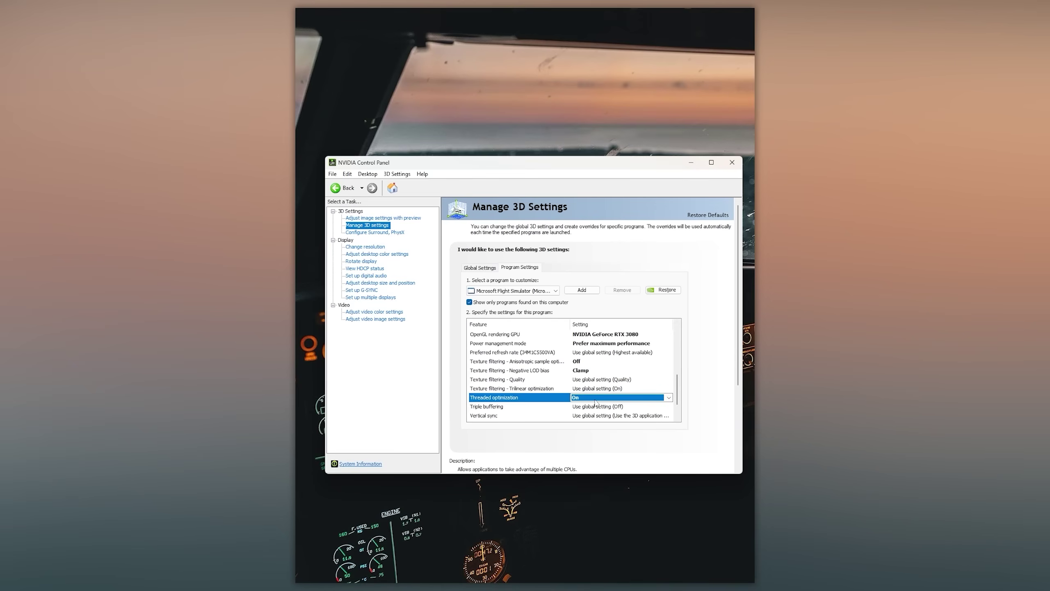
pyautogui.click(594, 399)
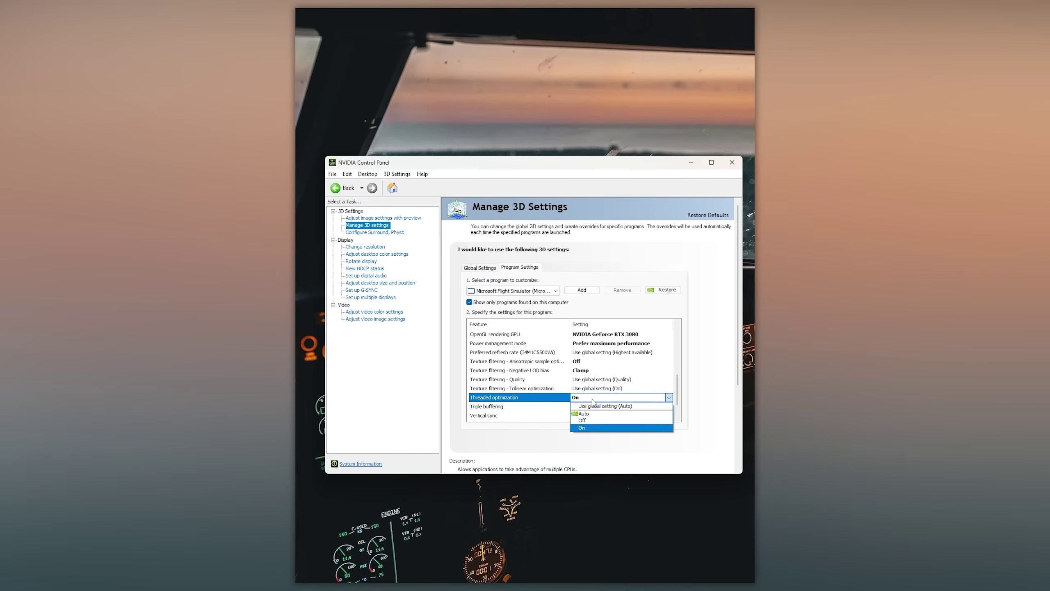
pyautogui.click(587, 429)
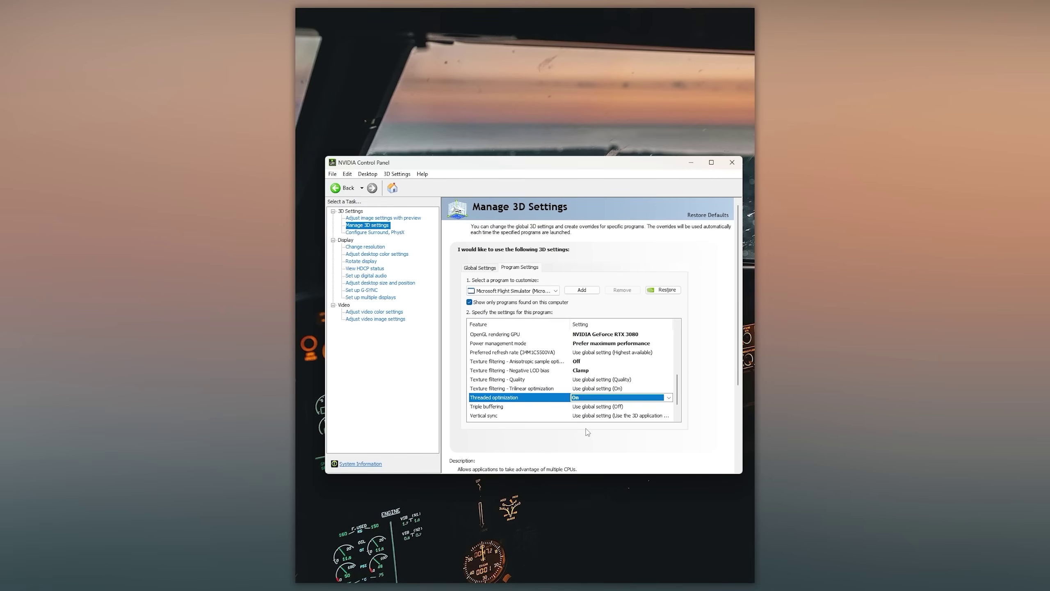
pyautogui.scroll(-1, 678, 391)
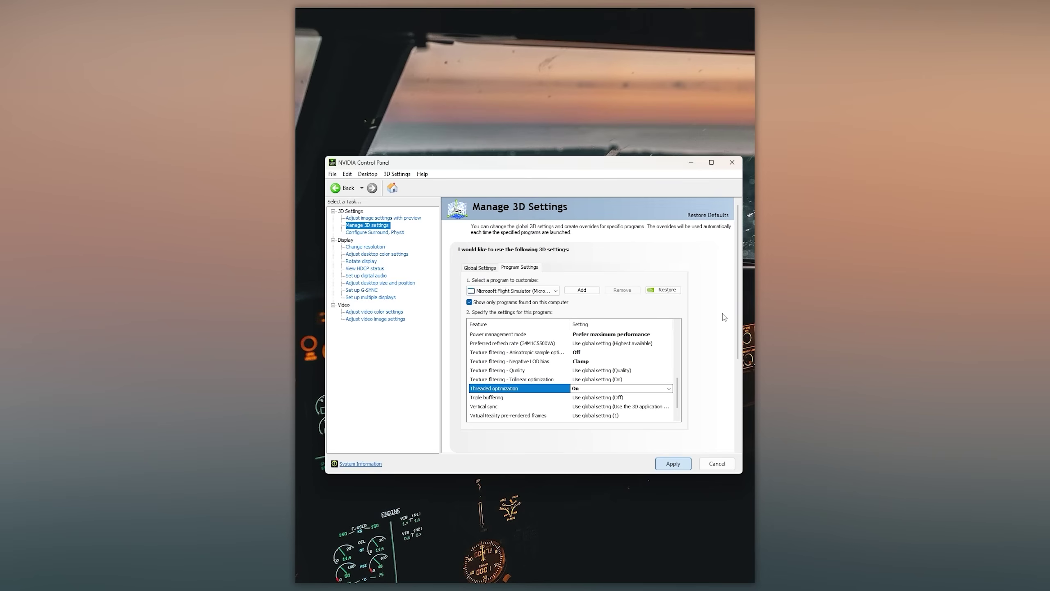
pyautogui.click(732, 163)
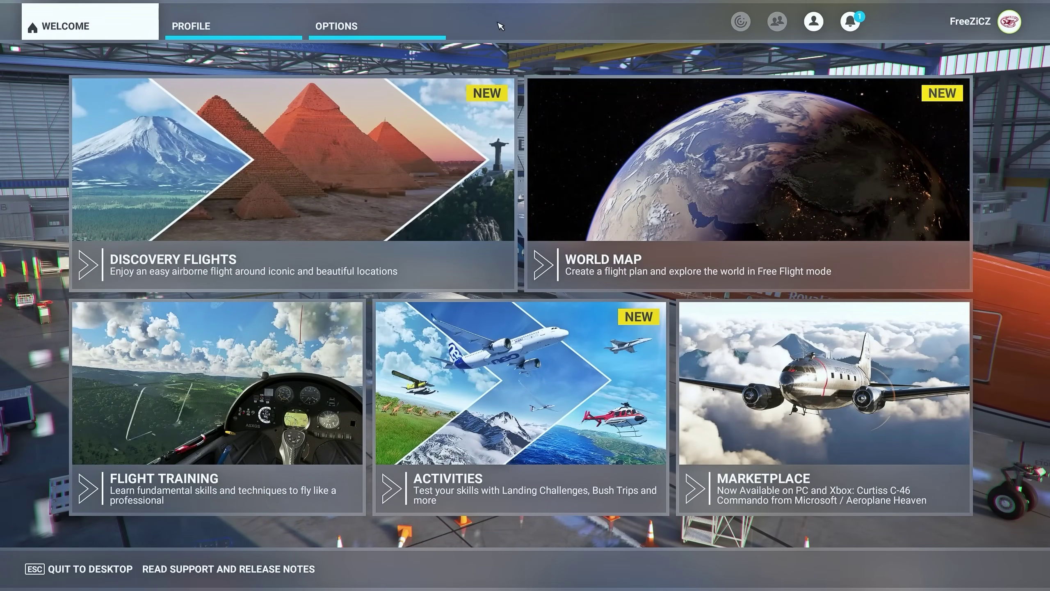
# Open the simulator's General Options graphics page and leave DirectX at DX11 after trying DX12
pyautogui.click(391, 27)
pyautogui.click(214, 227)
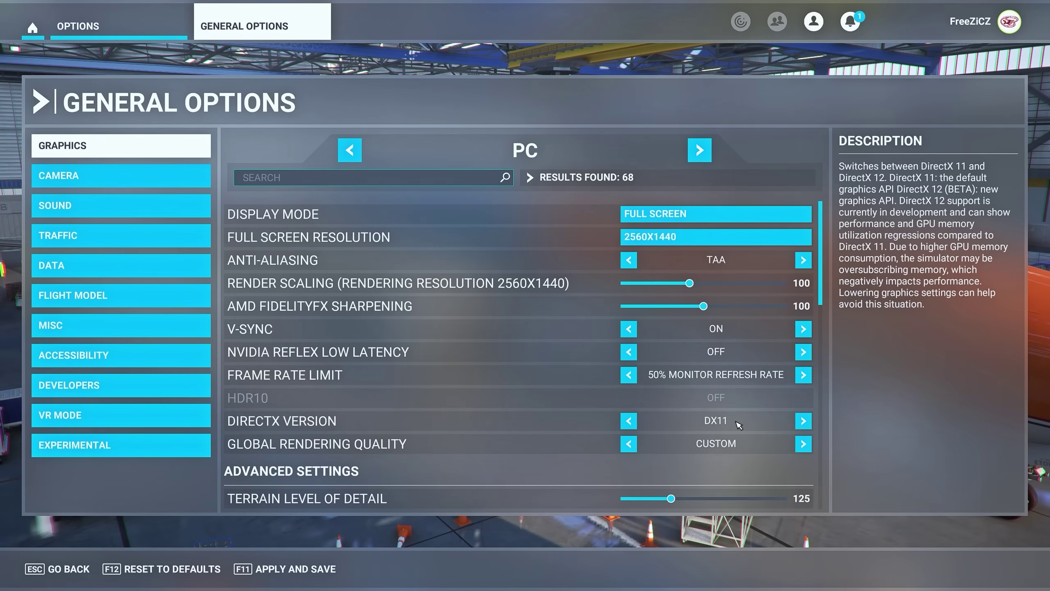
pyautogui.click(803, 420)
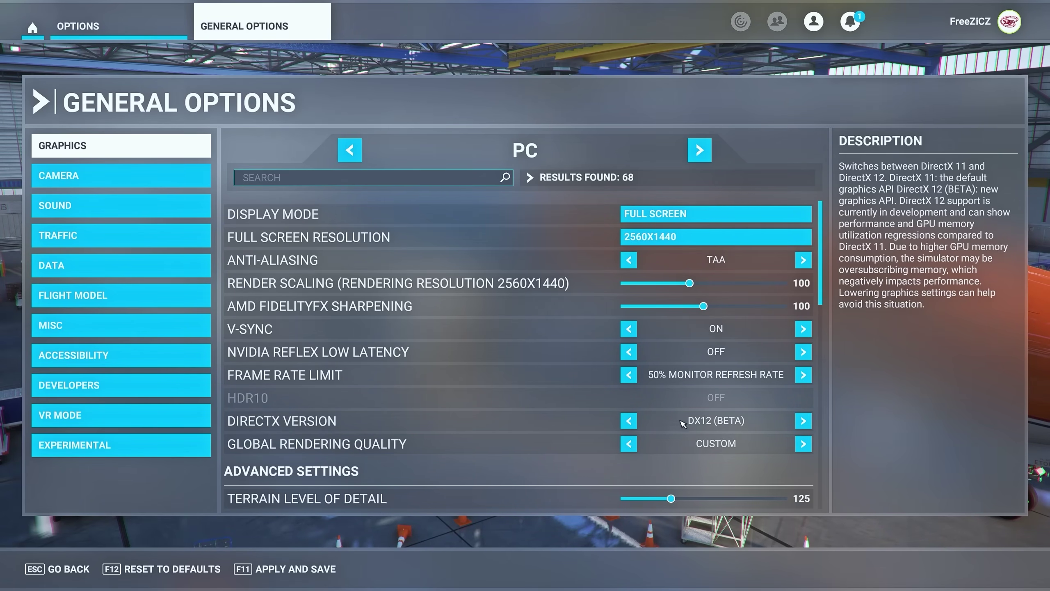
pyautogui.click(629, 421)
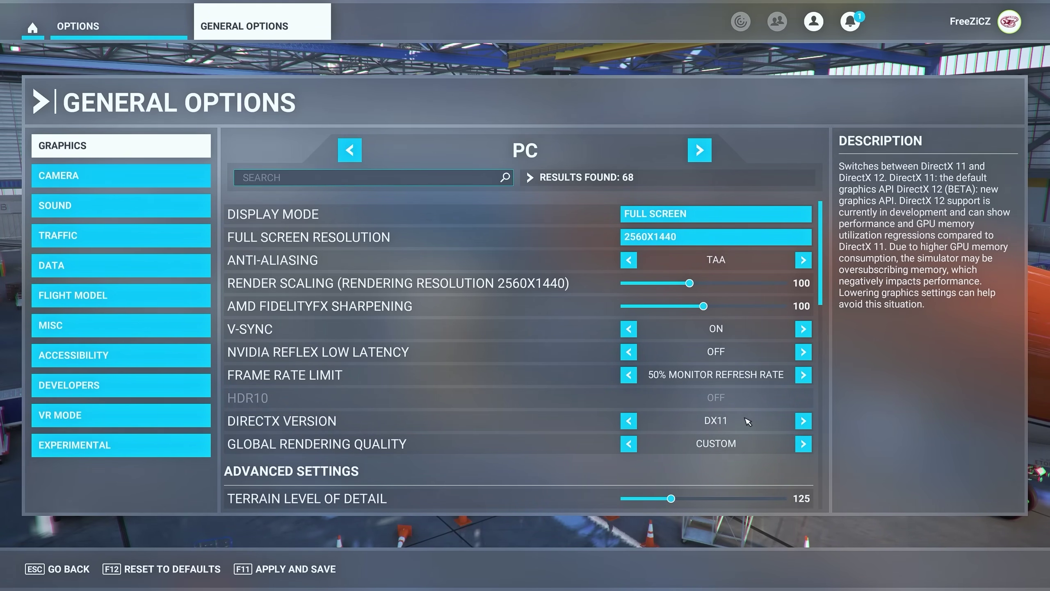
# Set Terrain Level of Detail to 80 and Objects Level of Detail to 60, then review remaining graphics options
pyautogui.moveTo(819, 240); pyautogui.dragTo(818, 334)
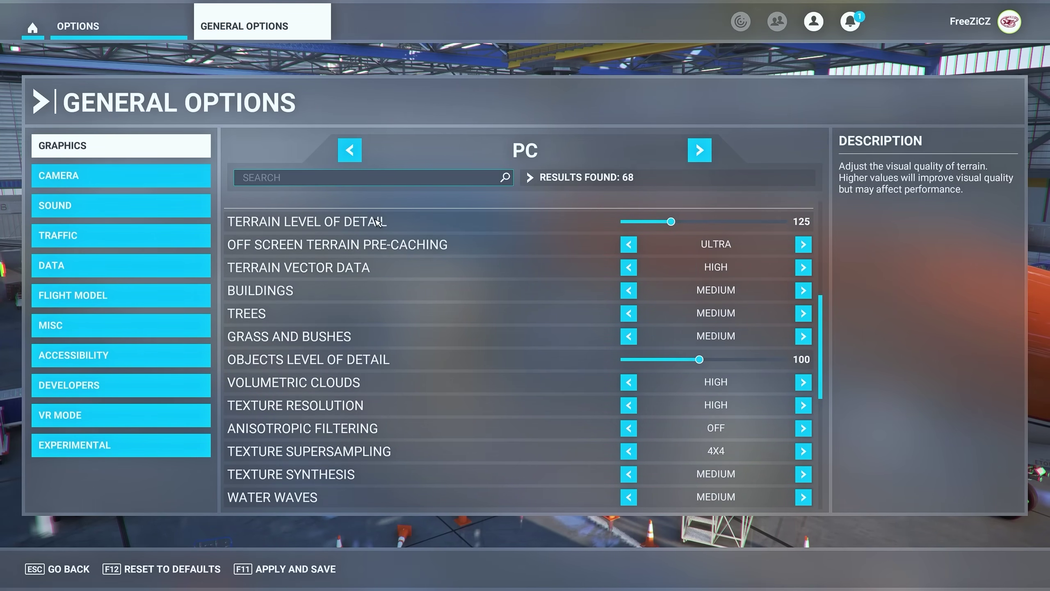
pyautogui.moveTo(671, 222); pyautogui.dragTo(652, 223)
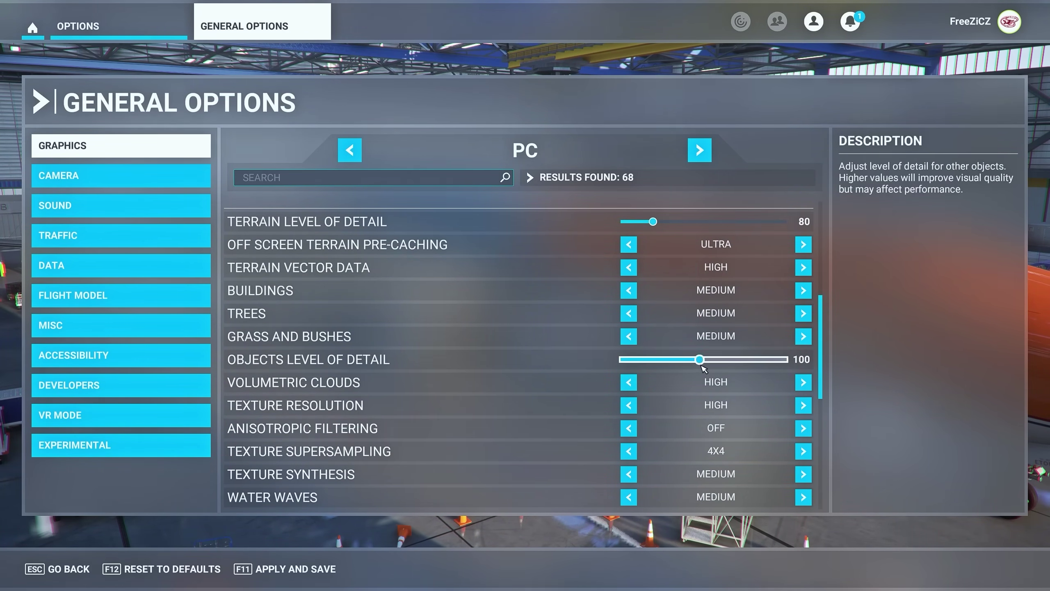
pyautogui.moveTo(700, 360); pyautogui.dragTo(667, 360)
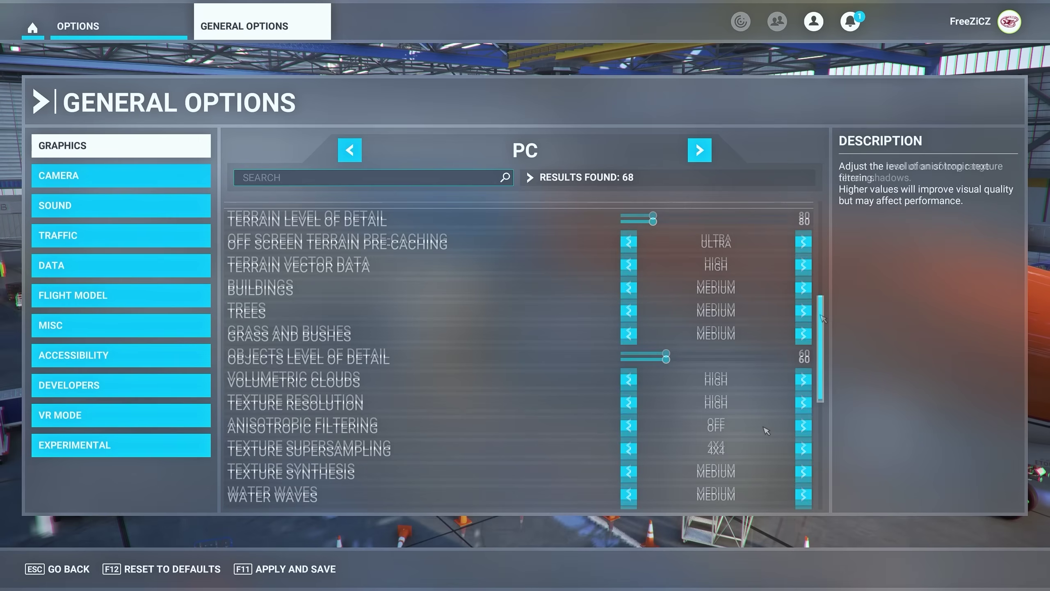
pyautogui.moveTo(822, 318); pyautogui.dragTo(825, 400)
pyautogui.scroll(-1, 825, 408)
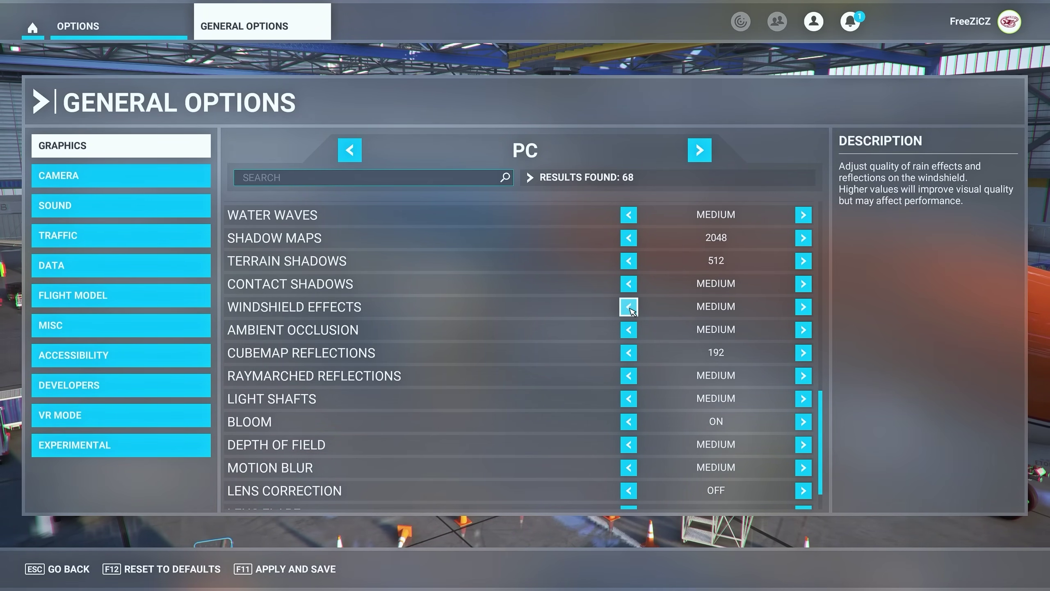
pyautogui.scroll(-1, 822, 427)
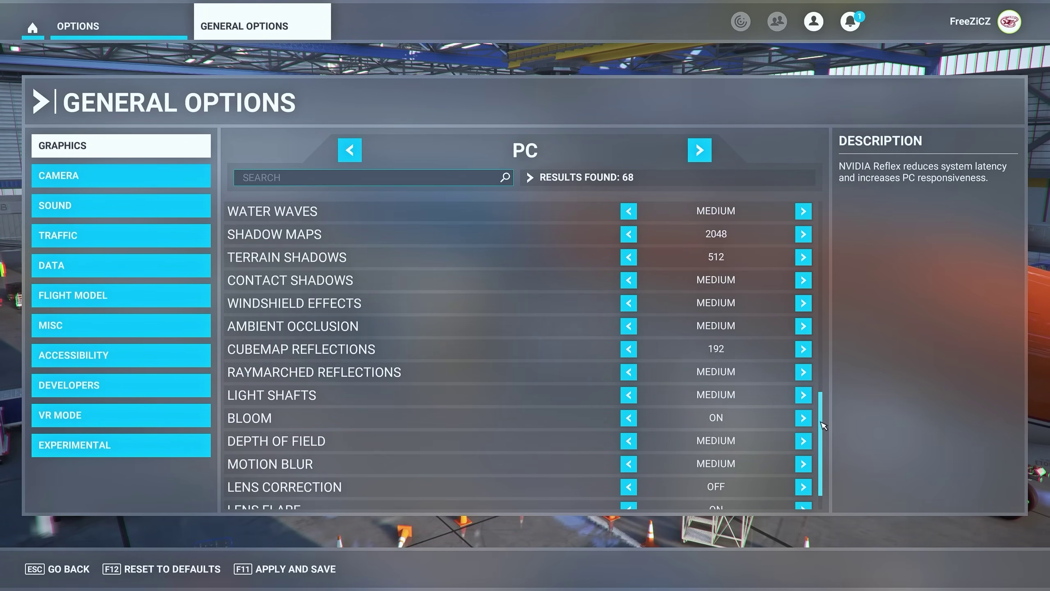
pyautogui.scroll(-2, 822, 427)
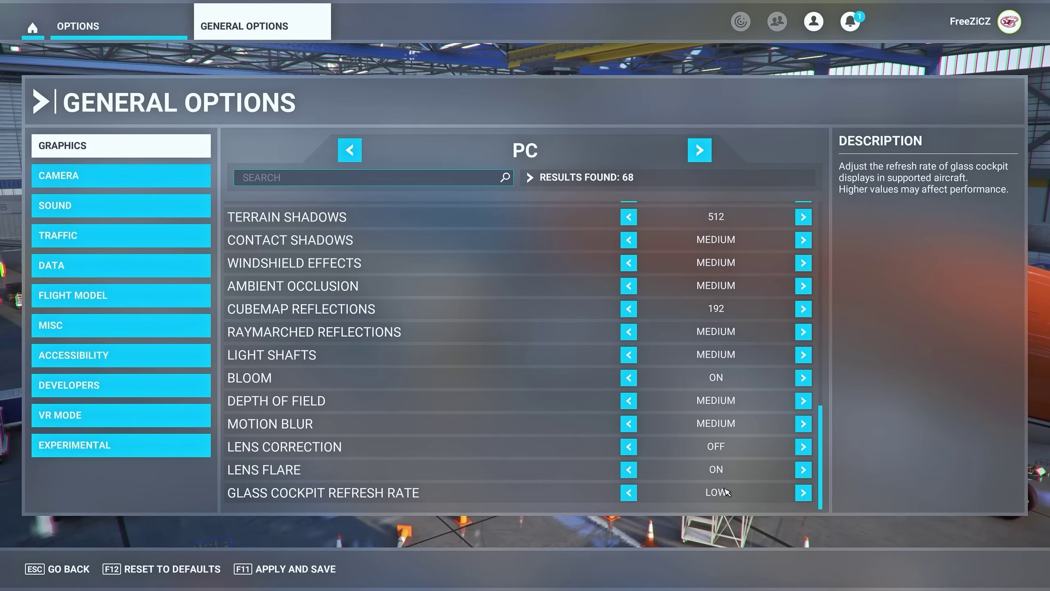
pyautogui.scroll(5, 538, 506)
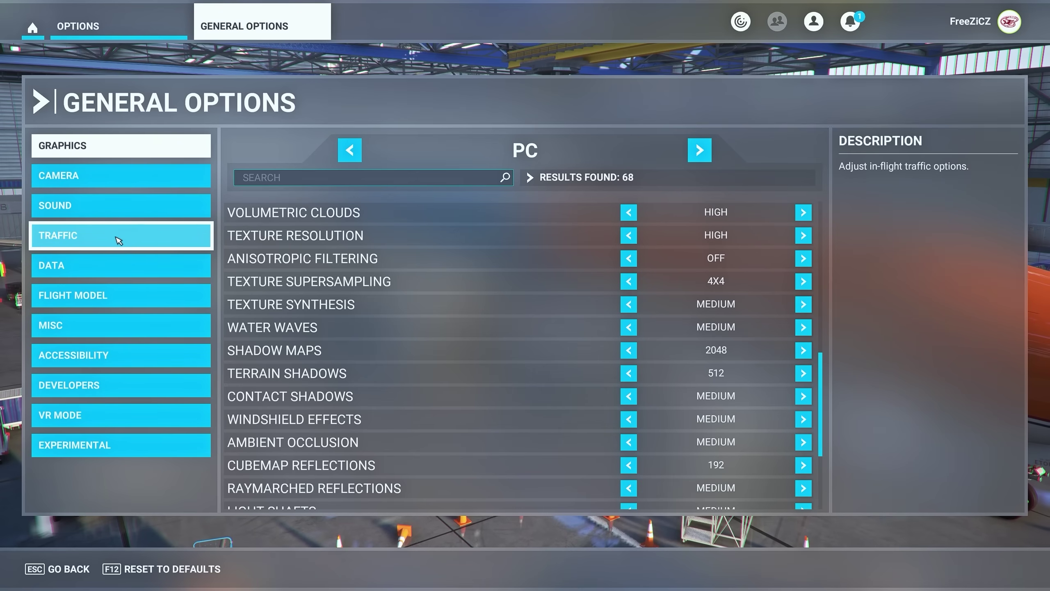
# Set Leisure Boats, Road Vehicles and Ships and Ferries to 20, Fauna Density 50, and save
pyautogui.click(128, 240)
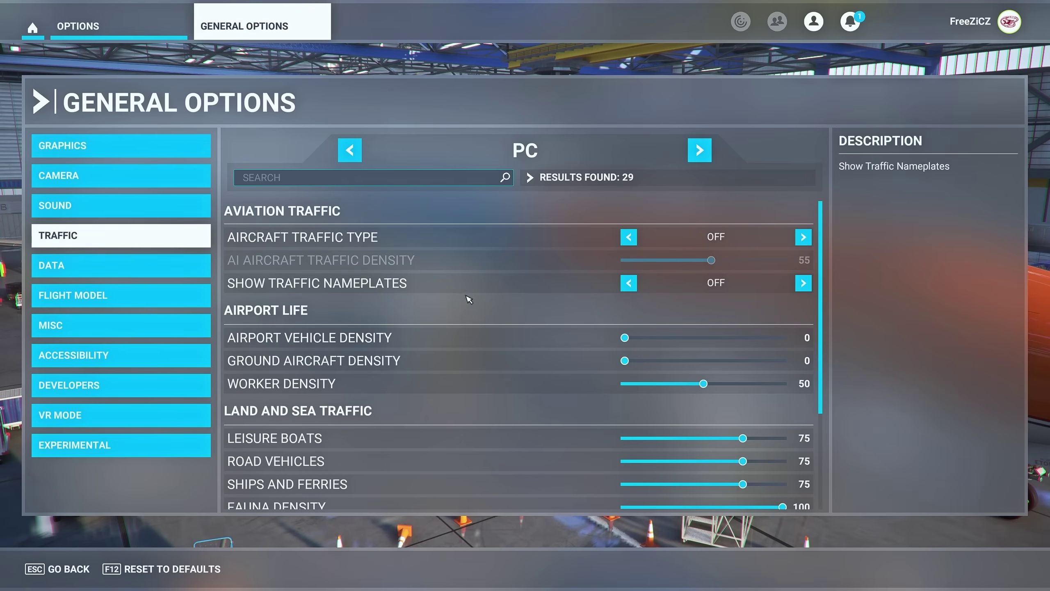
pyautogui.scroll(-1, 774, 412)
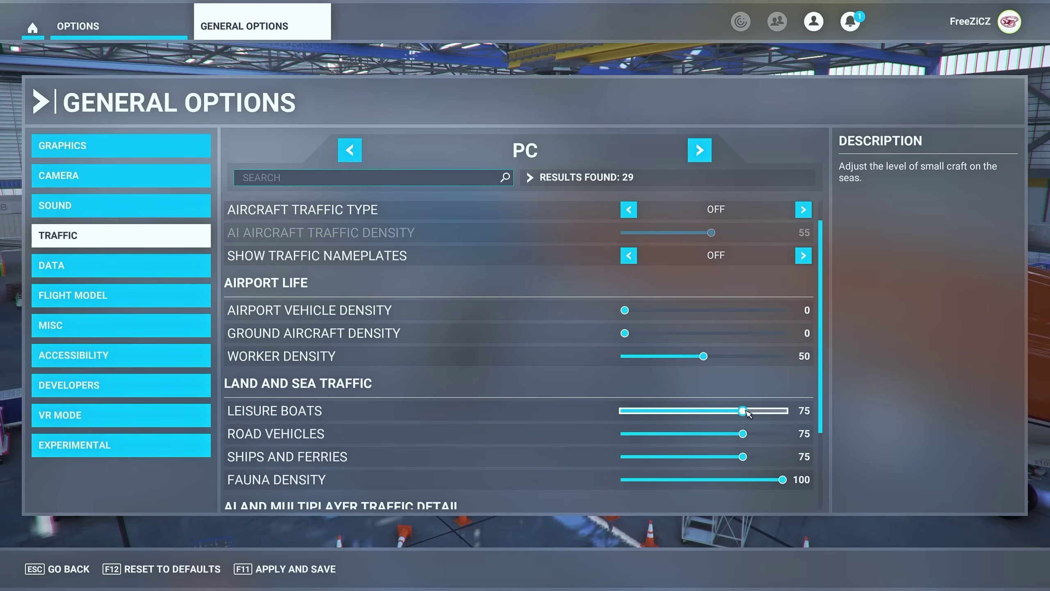
pyautogui.moveTo(743, 410); pyautogui.dragTo(659, 414)
pyautogui.moveTo(743, 434); pyautogui.dragTo(660, 433)
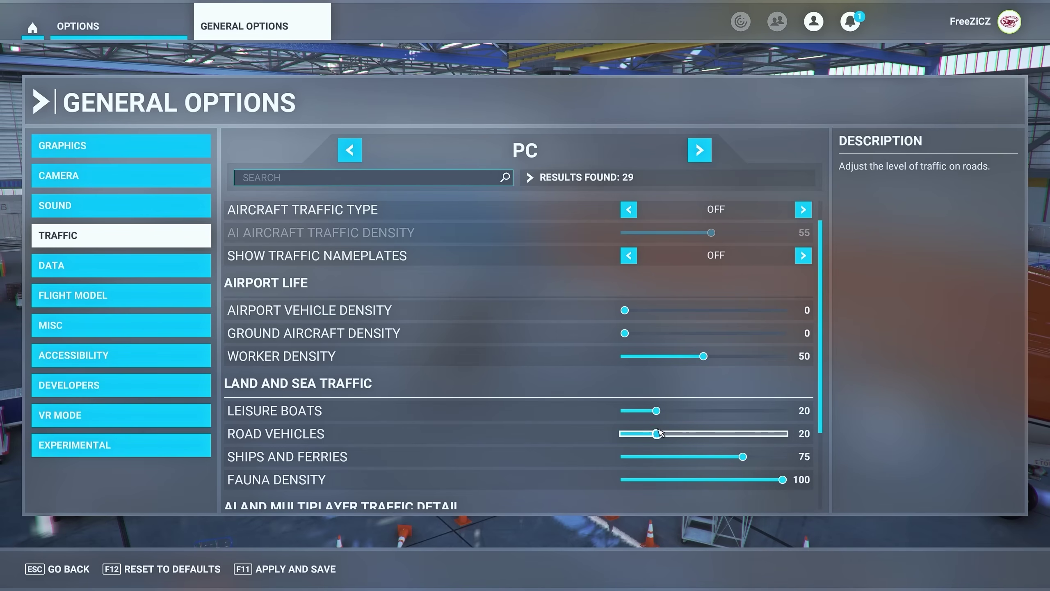
pyautogui.moveTo(742, 456); pyautogui.dragTo(659, 457)
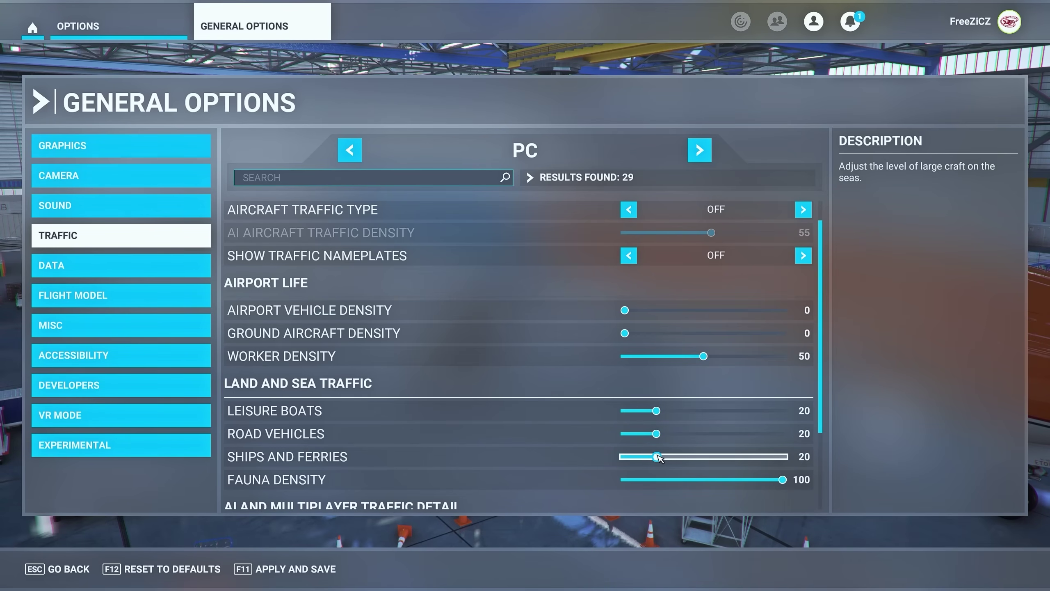
pyautogui.moveTo(781, 480); pyautogui.dragTo(703, 482)
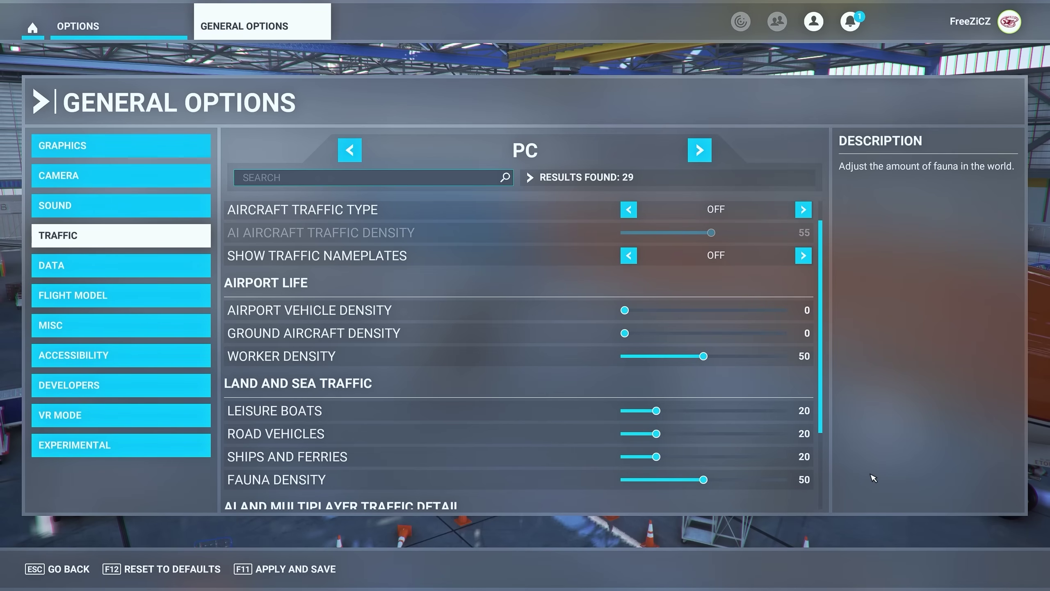
pyautogui.click(292, 570)
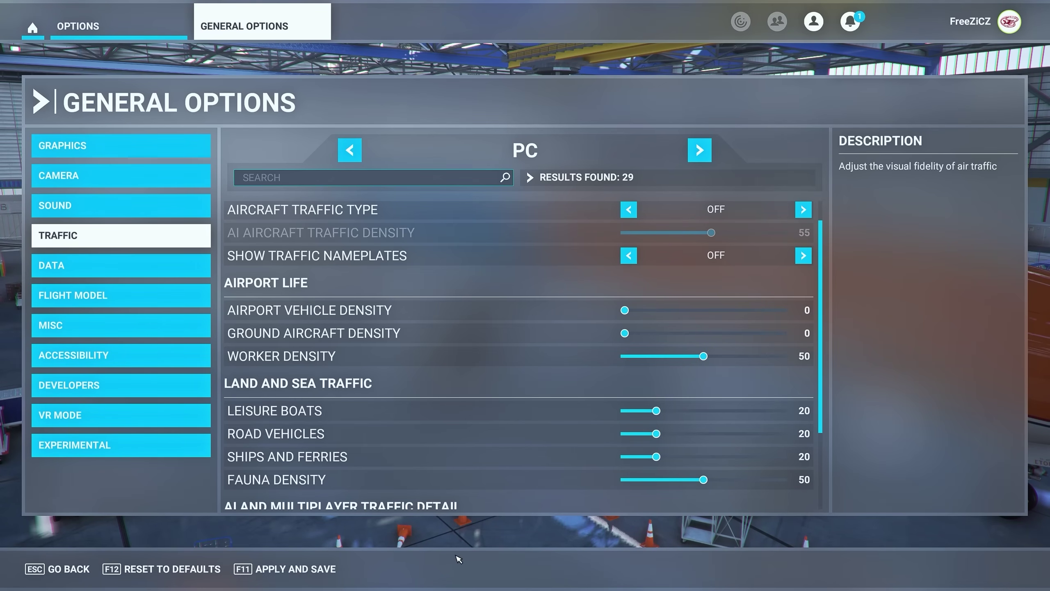